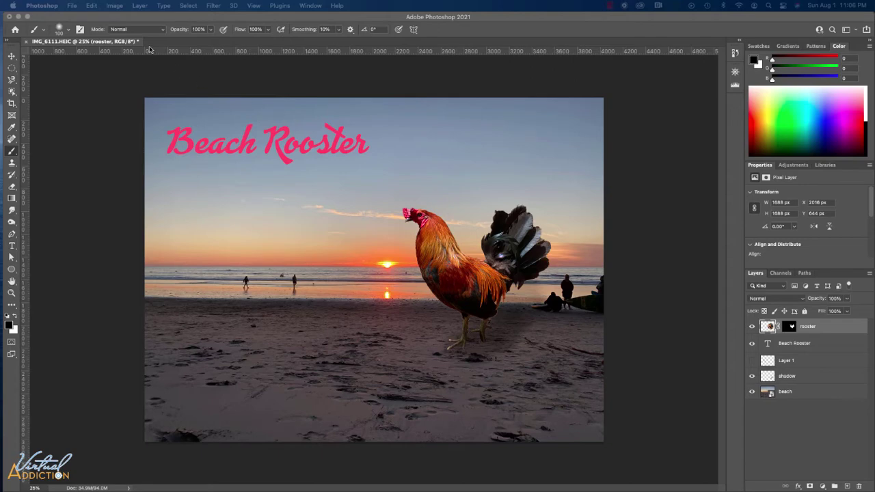
- Look at the Image Size settings, then close them without resizing
{"action": "left_click", "coordinate": [115, 6]}
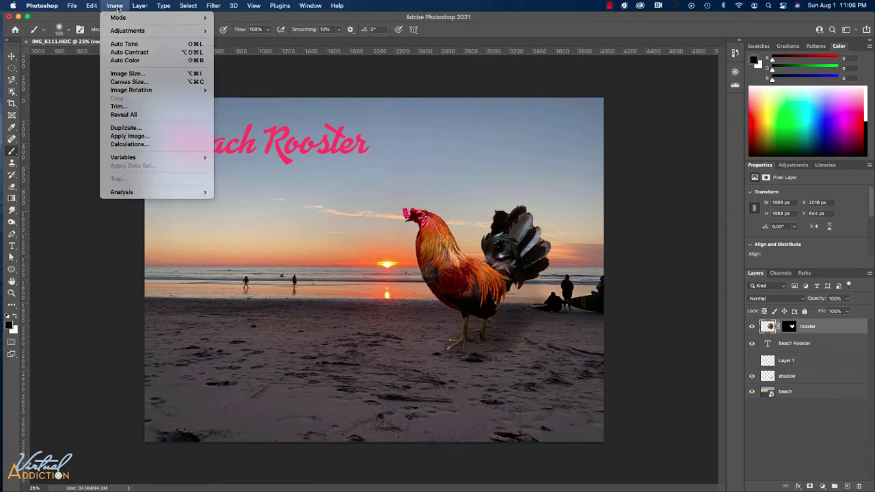
{"action": "left_click", "coordinate": [121, 73]}
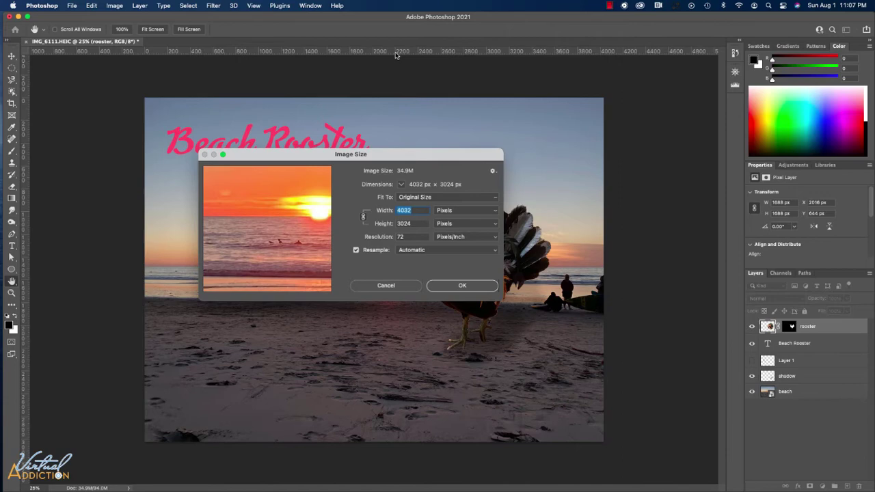
{"action": "left_click", "coordinate": [387, 286]}
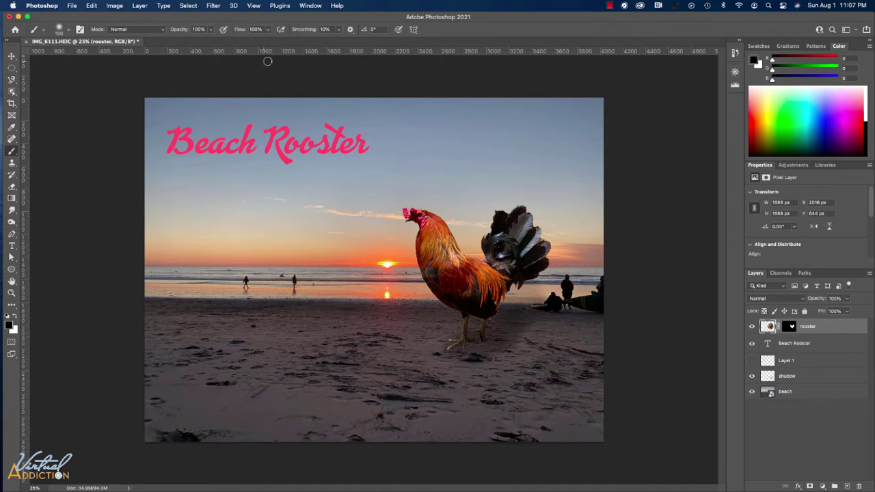
- Hide and show the rulers again, keeping the ruler units in pixels
{"action": "left_click", "coordinate": [254, 6]}
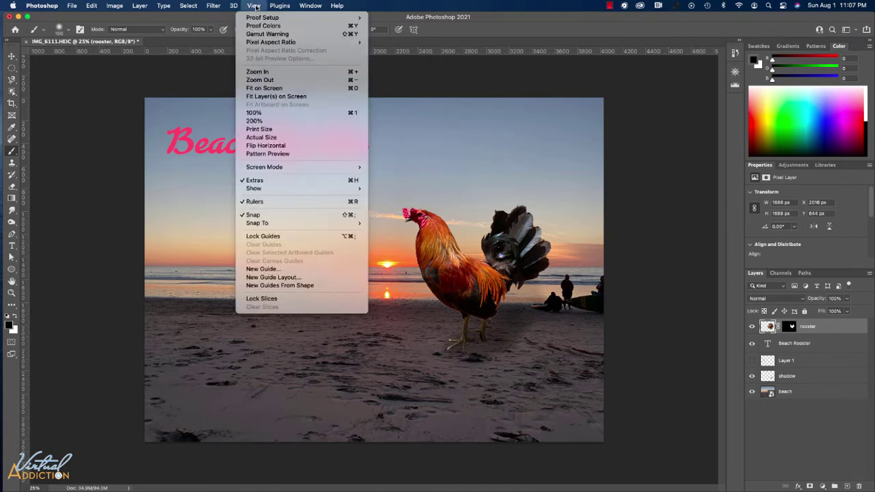
{"action": "left_click", "coordinate": [252, 203]}
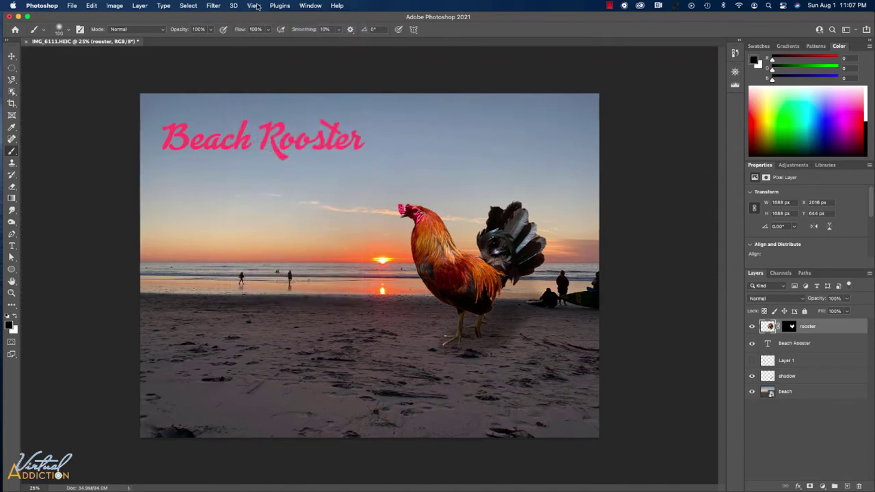
{"action": "left_click", "coordinate": [254, 6]}
{"action": "left_click", "coordinate": [255, 203]}
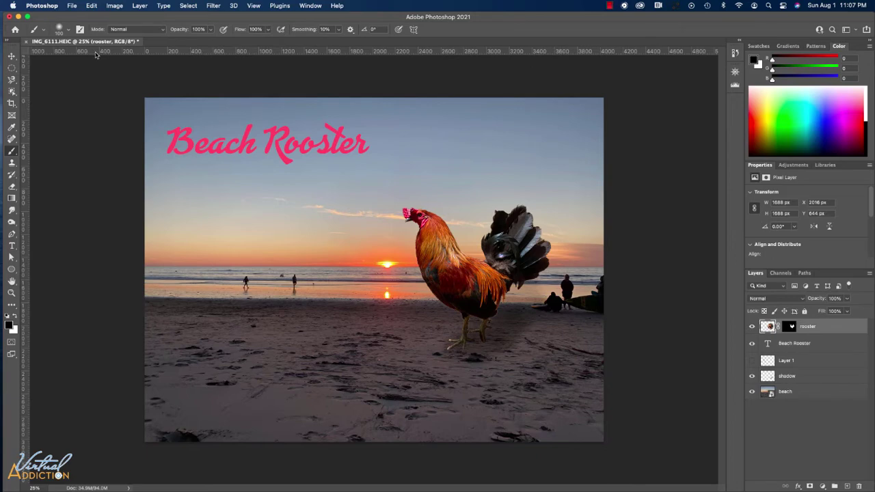
{"action": "right_click", "coordinate": [92, 53]}
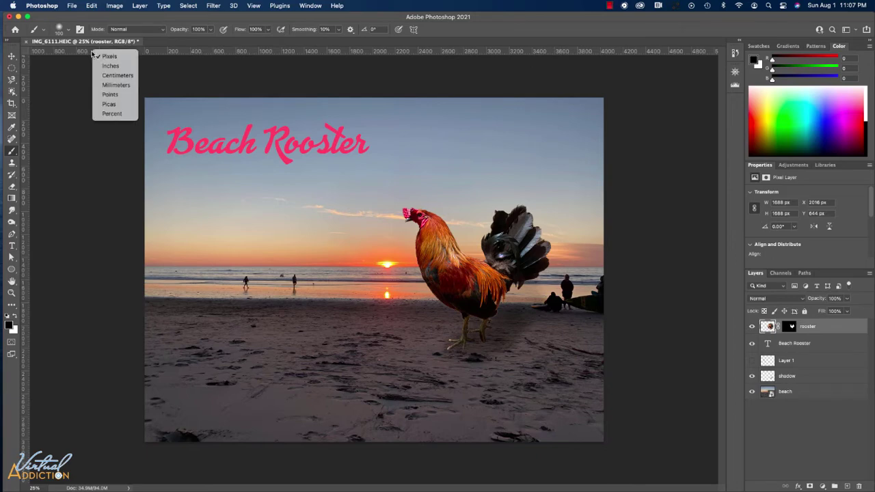
{"action": "left_click", "coordinate": [108, 58]}
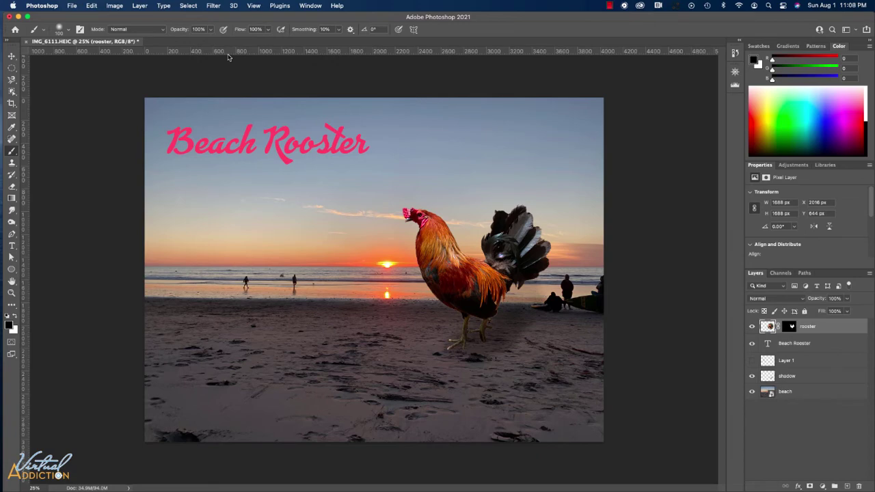
- Reopen Image Size with the Width units kept at Pixels (4032 px)
{"action": "left_click", "coordinate": [113, 6]}
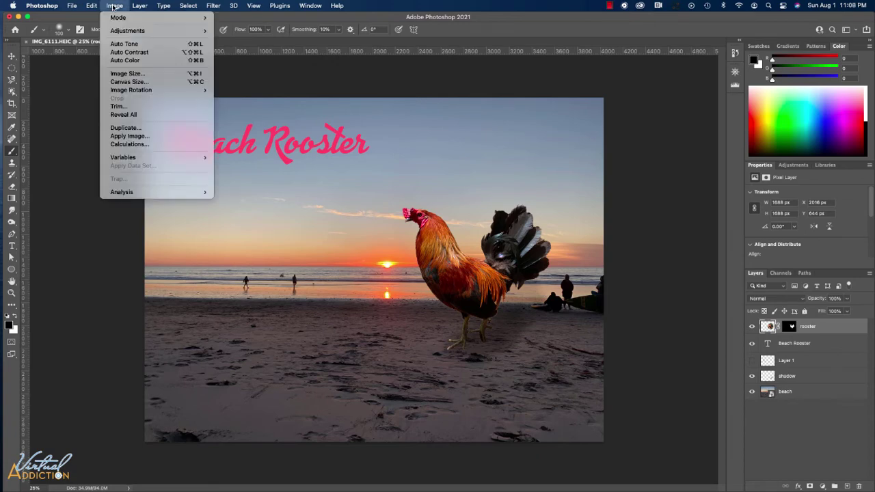
{"action": "left_click", "coordinate": [125, 73]}
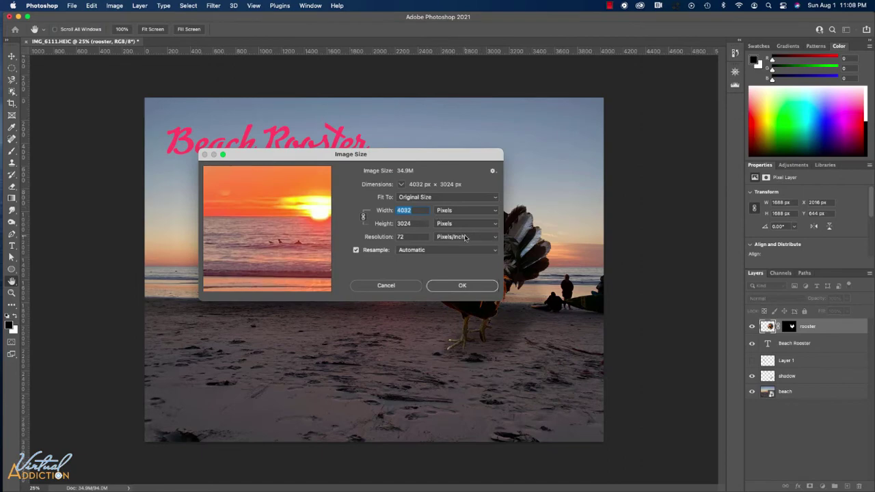
{"action": "left_click", "coordinate": [467, 211]}
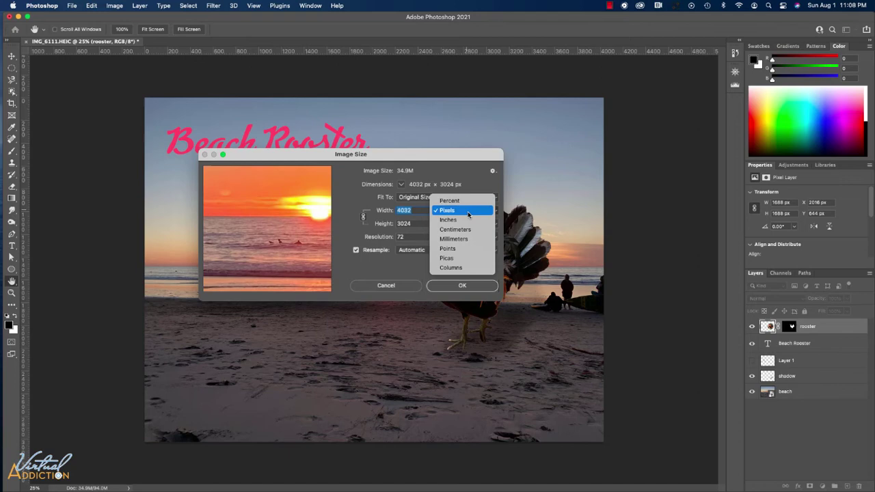
{"action": "left_click", "coordinate": [469, 214]}
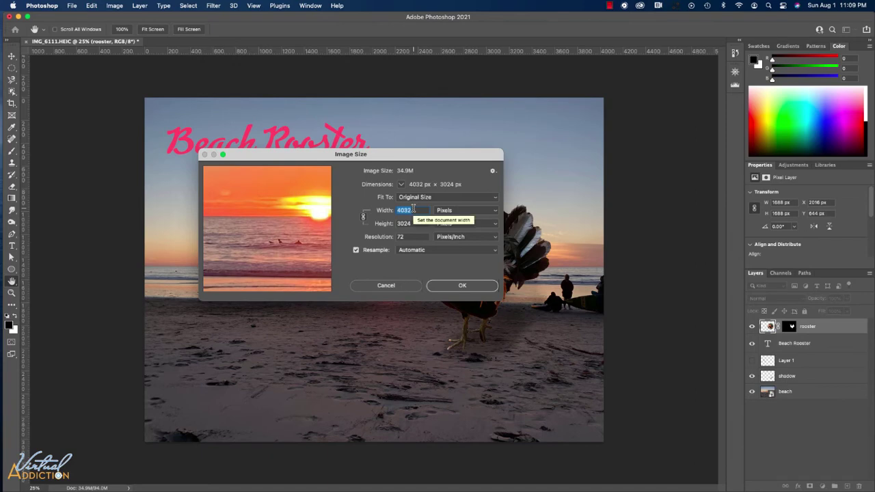
- Enter a width of 1200 pixels and apply the resize to 1200 × 900 px
{"action": "type", "text": "12"}
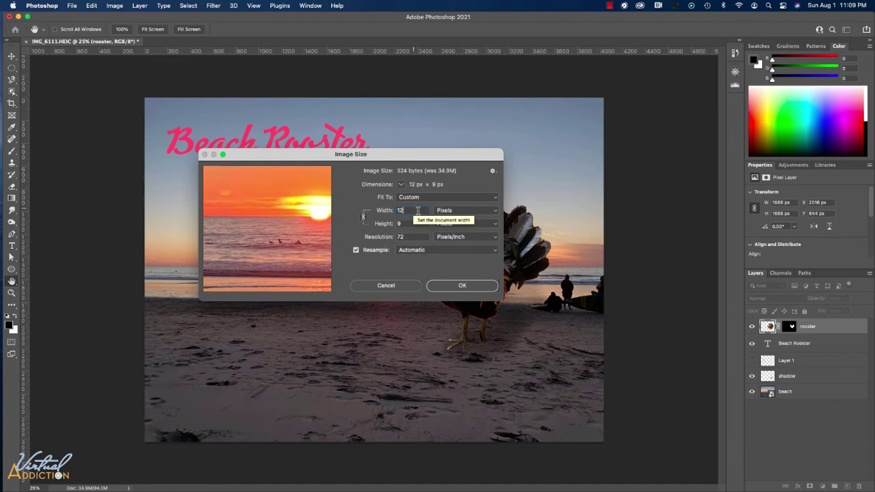
{"action": "type", "text": "00"}
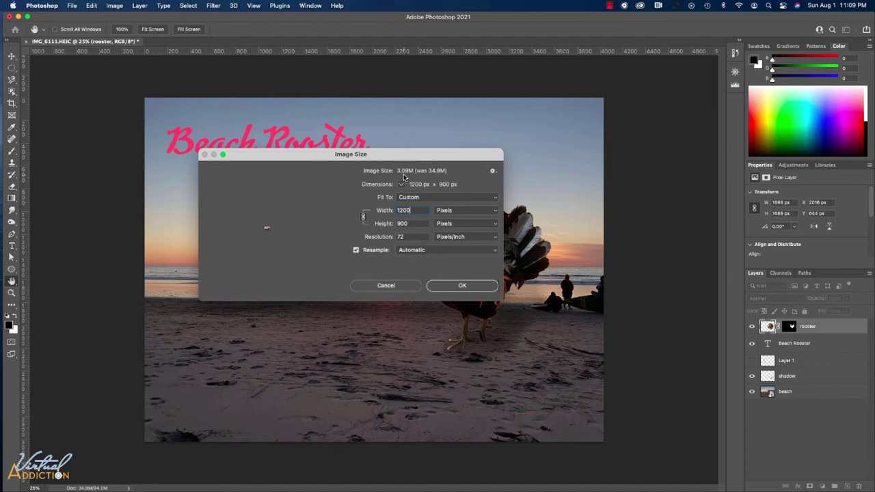
{"action": "left_click", "coordinate": [472, 287]}
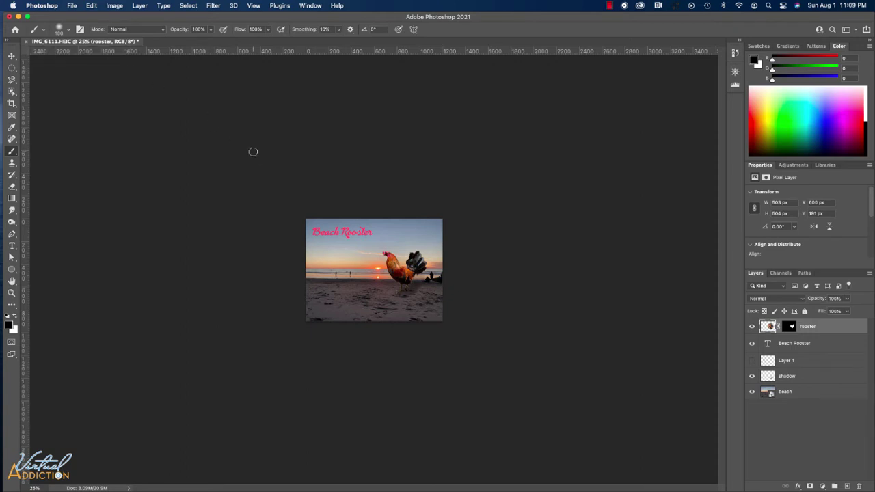
- Zoom the resized composite from 33.3% up to 100%
{"action": "key", "text": "super+equal"}
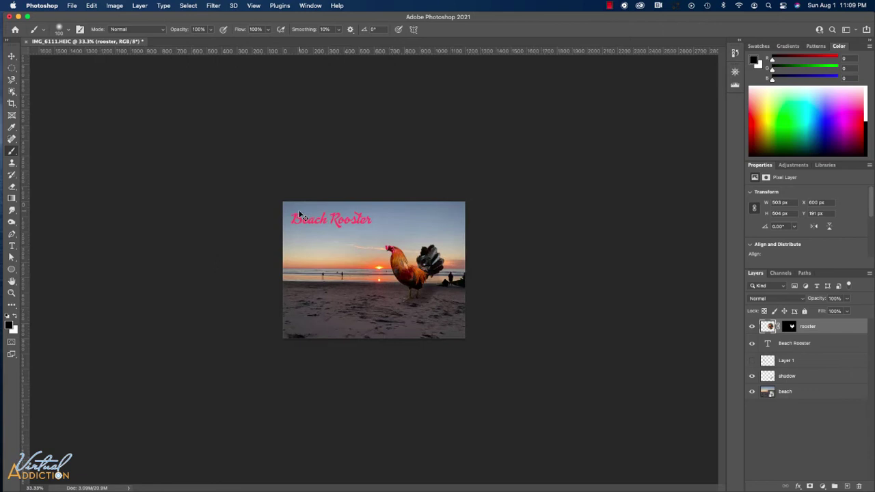
{"action": "key", "text": "super+equal"}
{"action": "key", "text": "super+equal"}
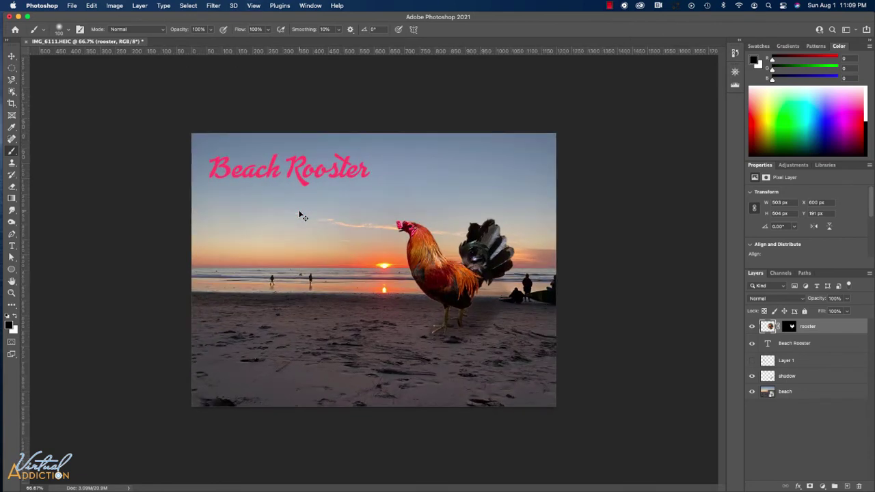
{"action": "key", "text": "super+equal"}
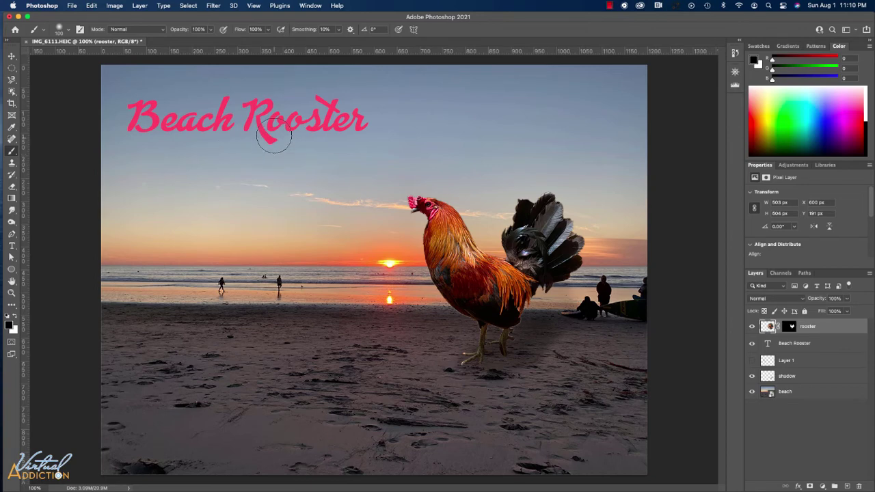
- Upscale the composite in Image Size to a 5000 px width (3750 px high)
{"action": "left_click", "coordinate": [117, 7]}
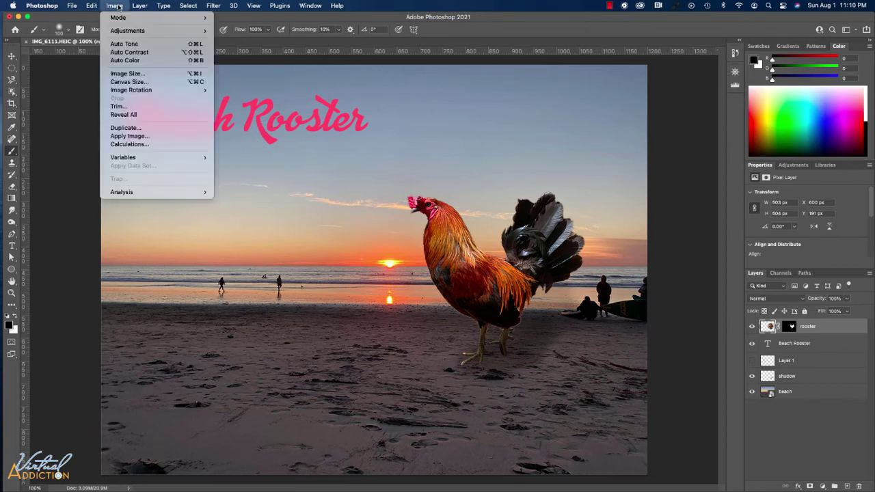
{"action": "left_click", "coordinate": [126, 73]}
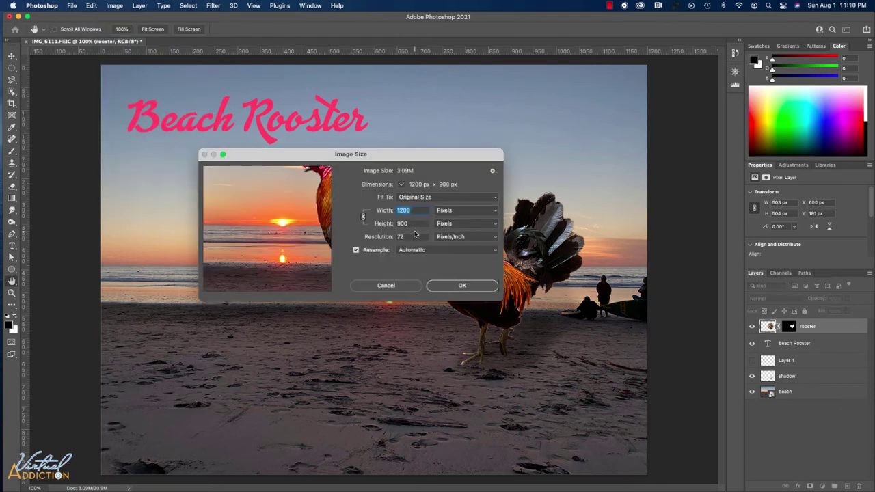
{"action": "left_click_drag", "start_coordinate": [404, 157], "coordinate": [277, 160]}
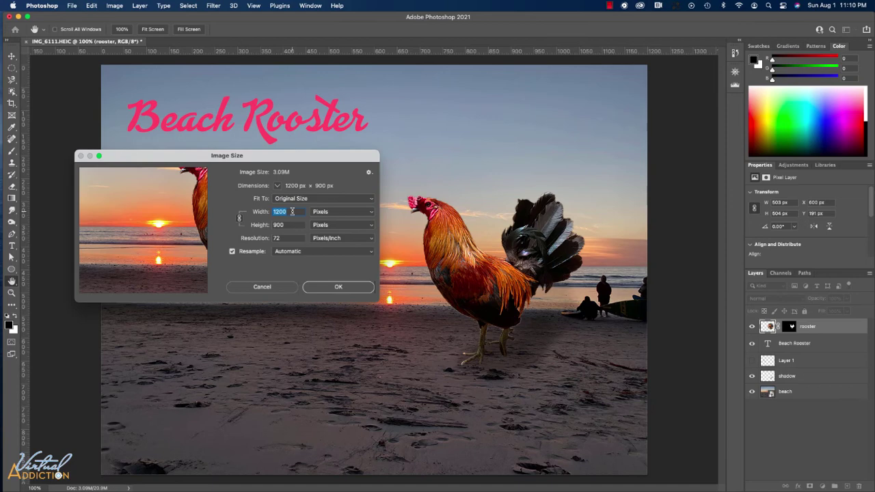
{"action": "type", "text": "5000"}
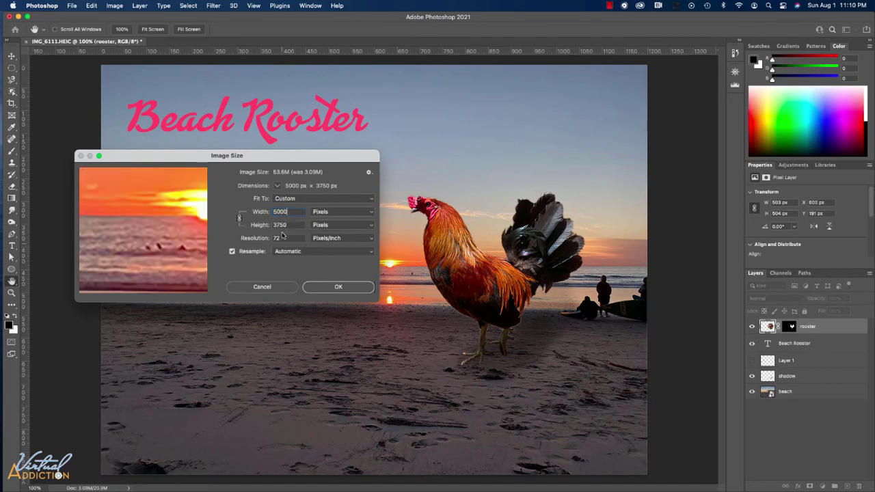
{"action": "mouse_move", "coordinate": [101, 235]}
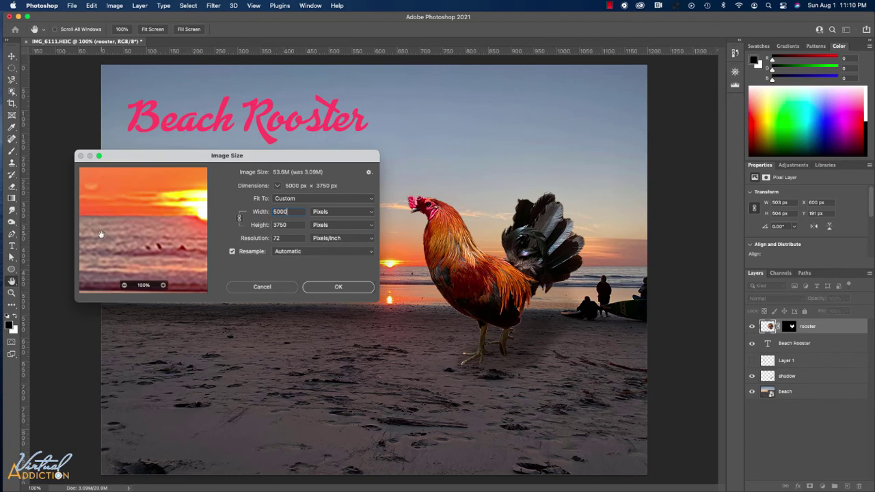
{"action": "left_click", "coordinate": [357, 288]}
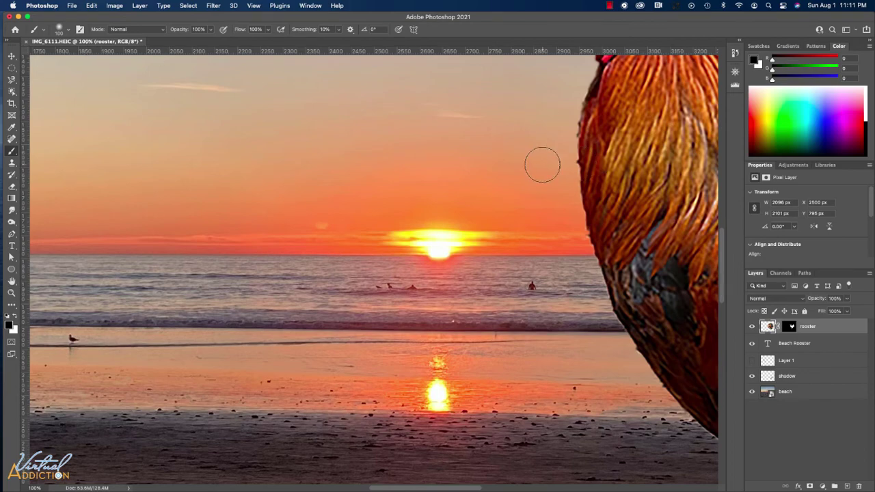
- Pan to the rooster's head, then undo the image size change back to 1200 × 900 px
{"action": "left_click_drag", "start_coordinate": [559, 150], "coordinate": [267, 347]}
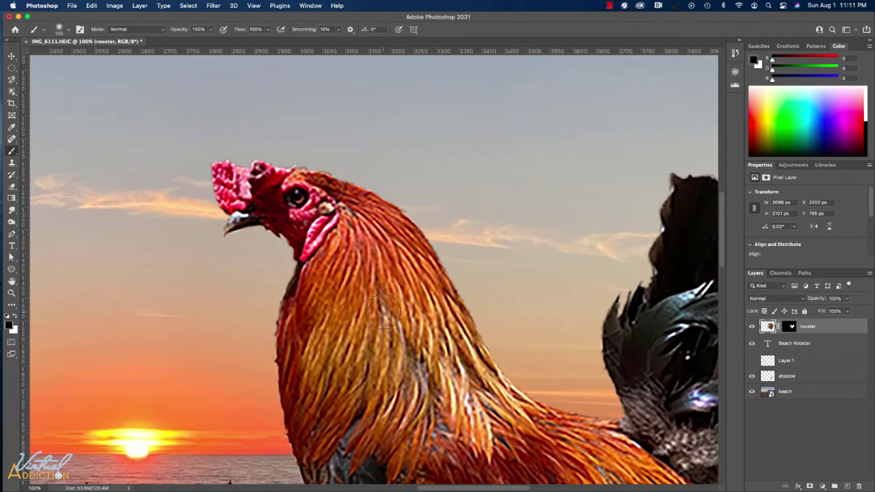
{"action": "left_click", "coordinate": [91, 6]}
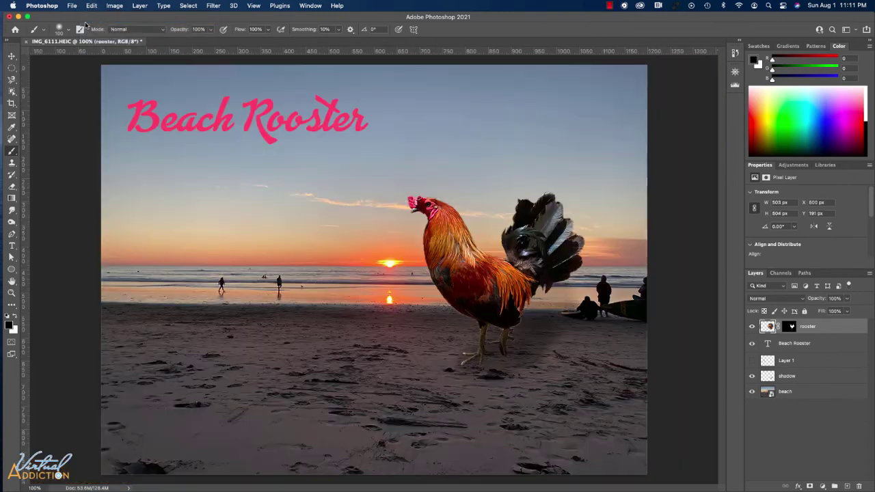
{"action": "left_click", "coordinate": [96, 17]}
- Review the Width and Height in Image Size and cancel without changes
{"action": "left_click", "coordinate": [114, 5]}
{"action": "left_click", "coordinate": [128, 73]}
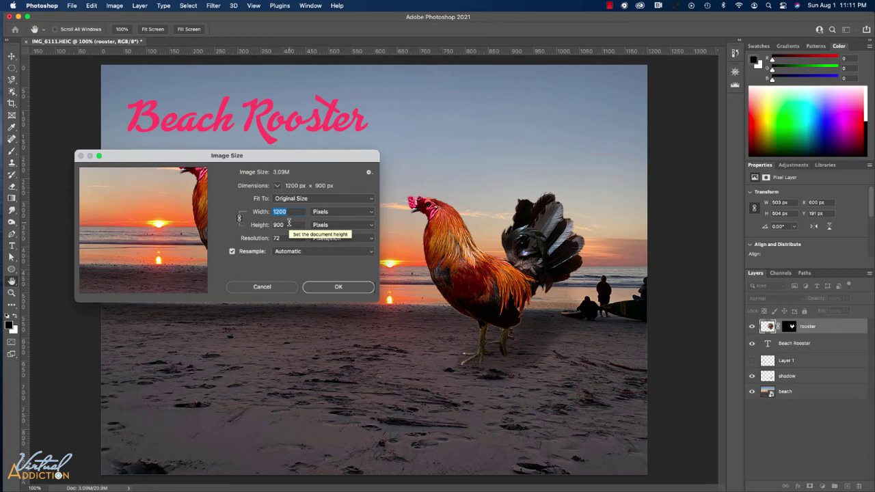
{"action": "left_click", "coordinate": [271, 289]}
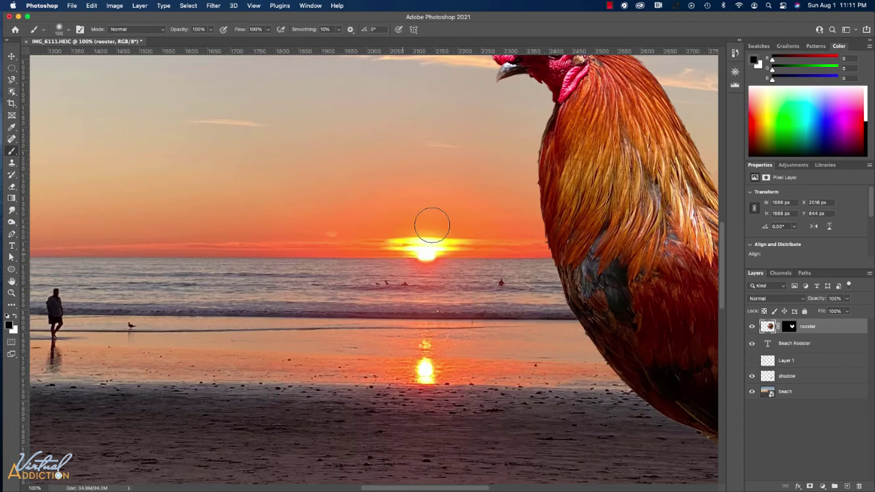
- Zoom out to 25% and open Image Size for the 4032 × 3024 px composite
{"action": "key", "text": "super+minus"}
{"action": "key", "text": "super+minus"}
{"action": "key", "text": "super+minus"}
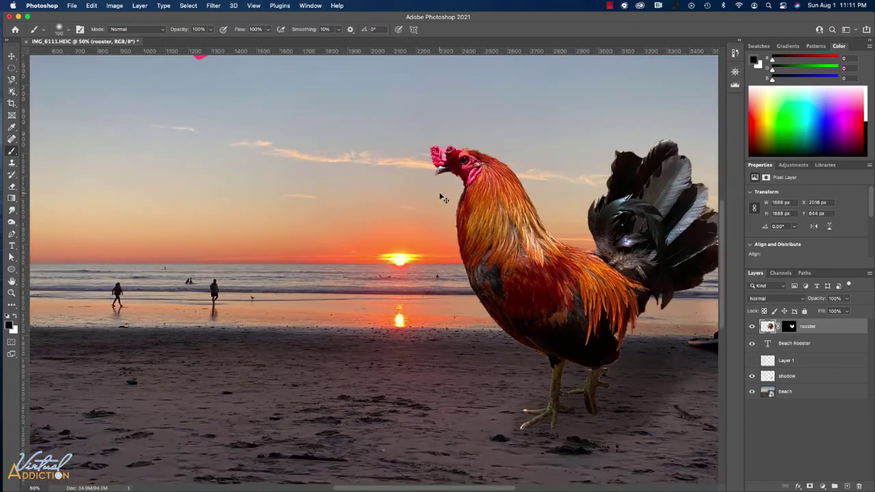
{"action": "key", "text": "super+minus"}
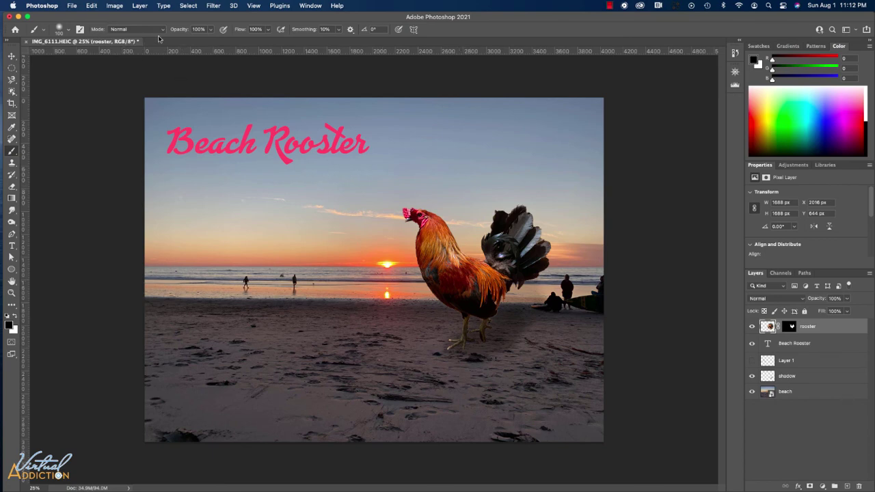
{"action": "left_click", "coordinate": [114, 6]}
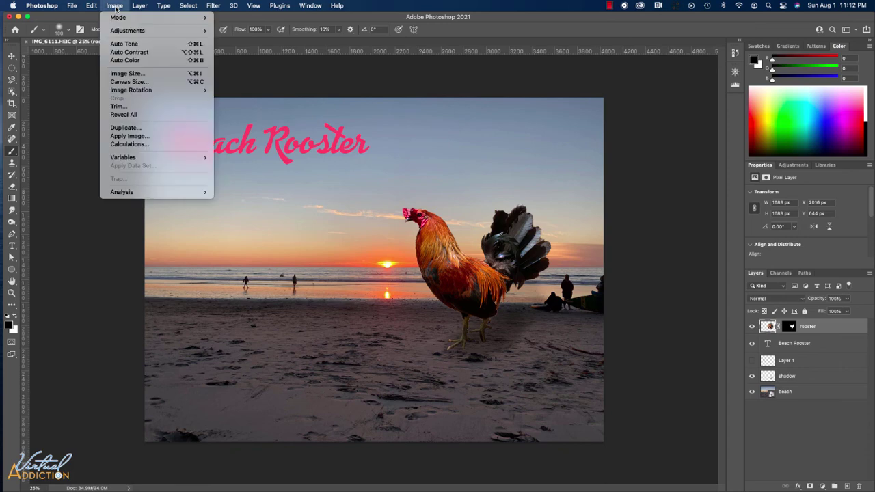
{"action": "left_click", "coordinate": [141, 73]}
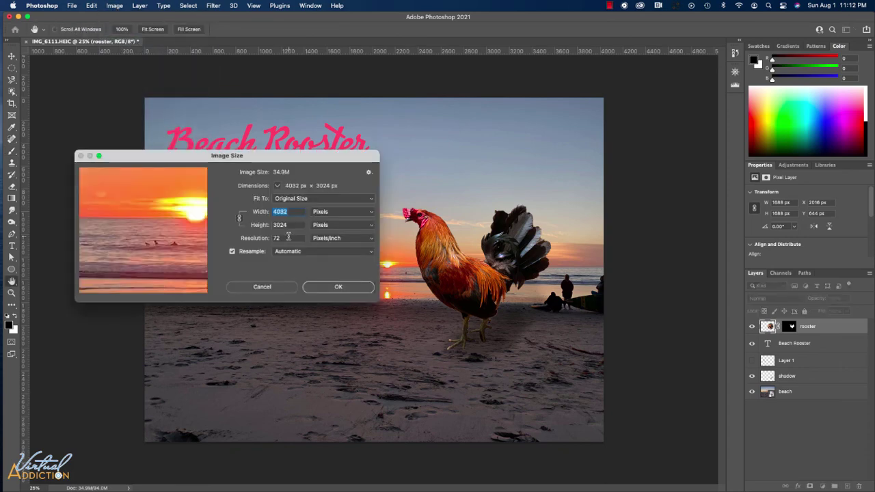